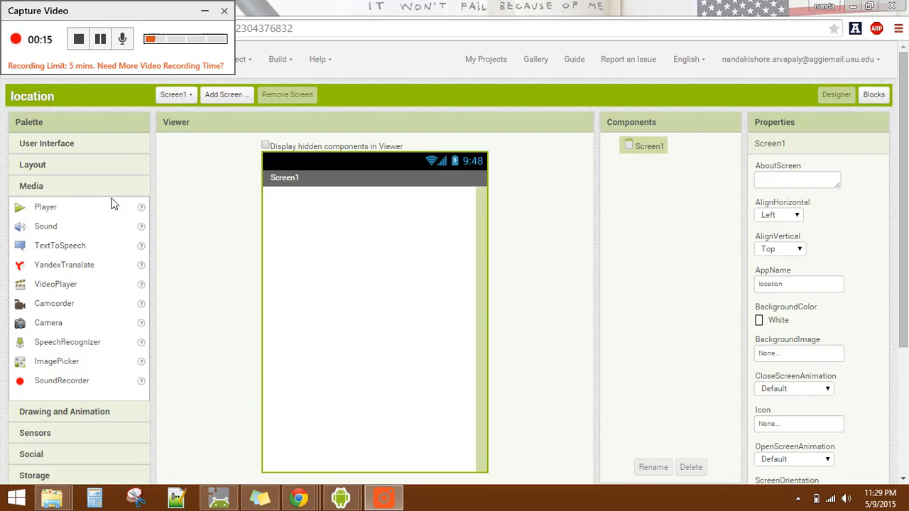
Add a Button and a TextBox from the User Interface palette onto Screen1.
click(47, 143)
drag(43, 164, 306, 179)
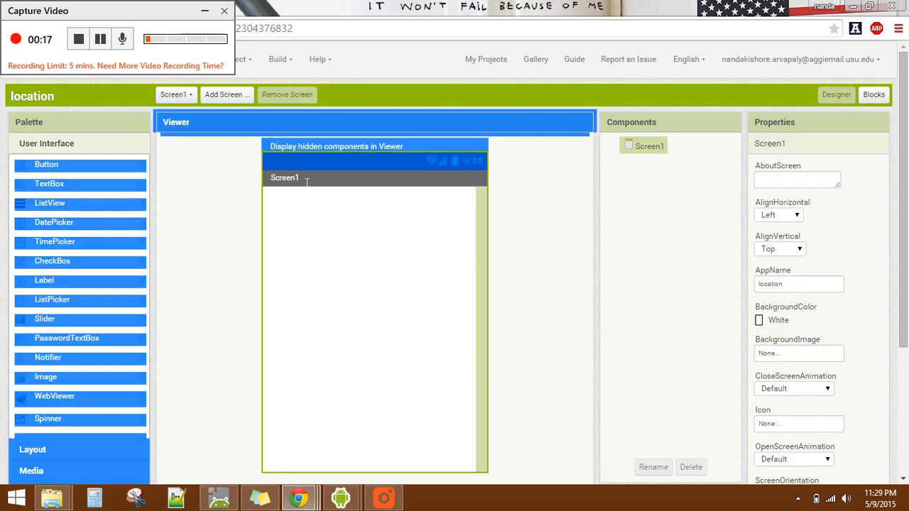
drag(46, 164, 316, 221)
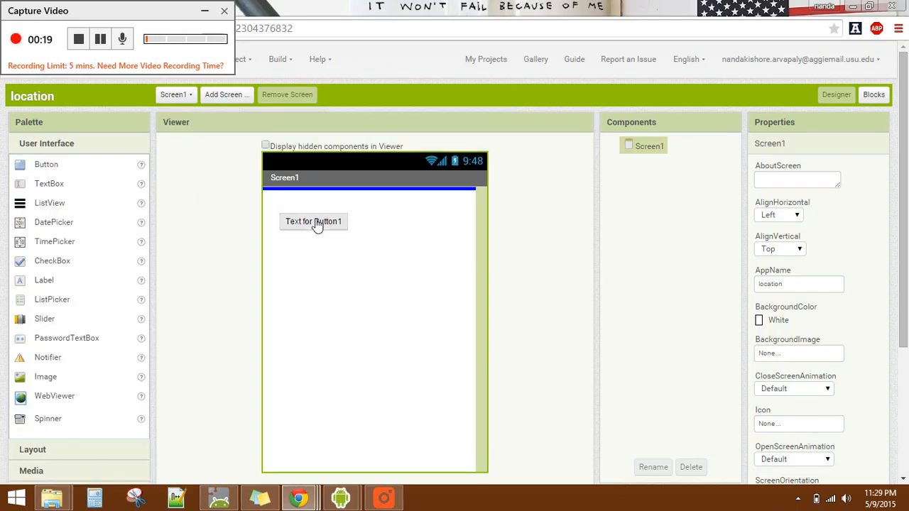
mouse_move(49, 183)
mouse_down()
mouse_move(333, 231)
mouse_move(321, 226)
mouse_up()
scroll(177, 283, down, 3)
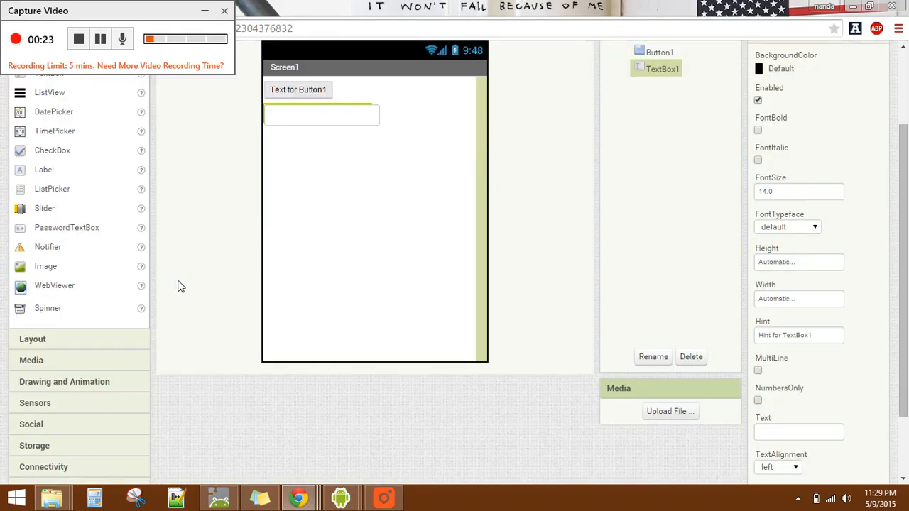
Add a non-visible TextToSpeech component from the Media palette and select Button1.
click(35, 403)
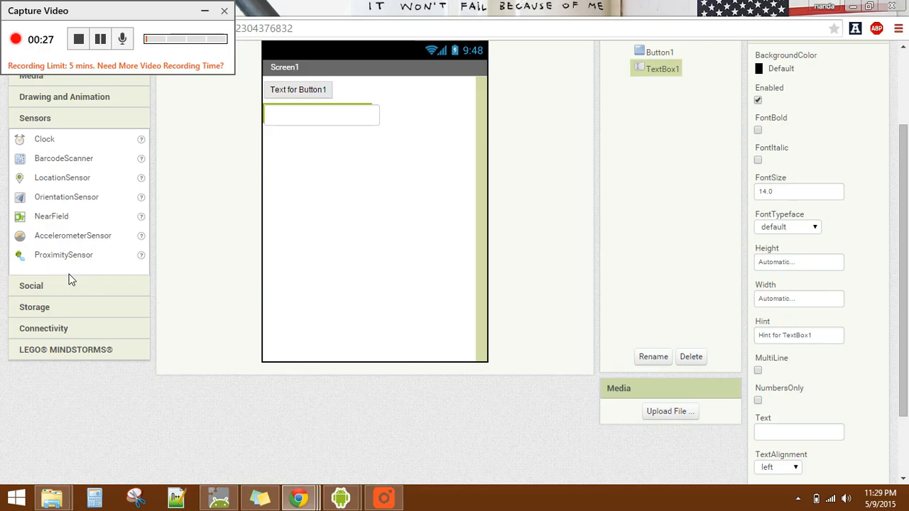
scroll(70, 272, up, 3)
click(31, 186)
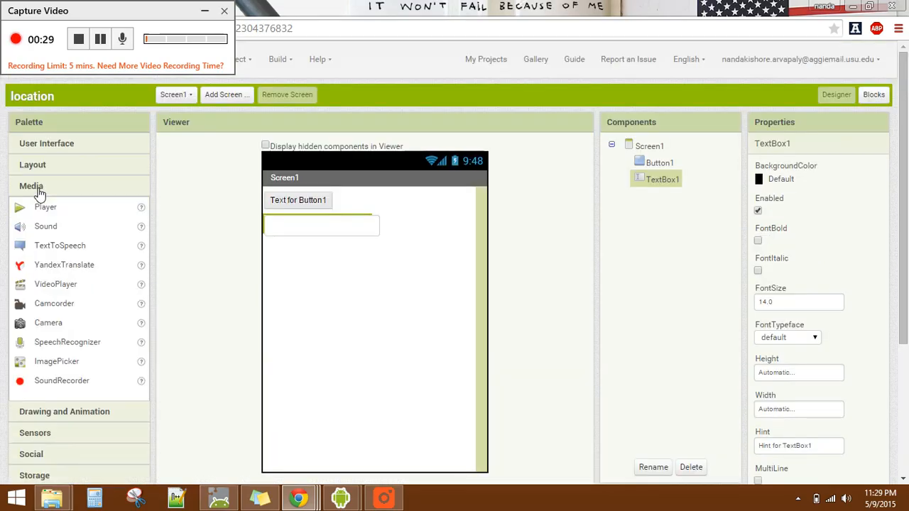
drag(59, 248, 323, 298)
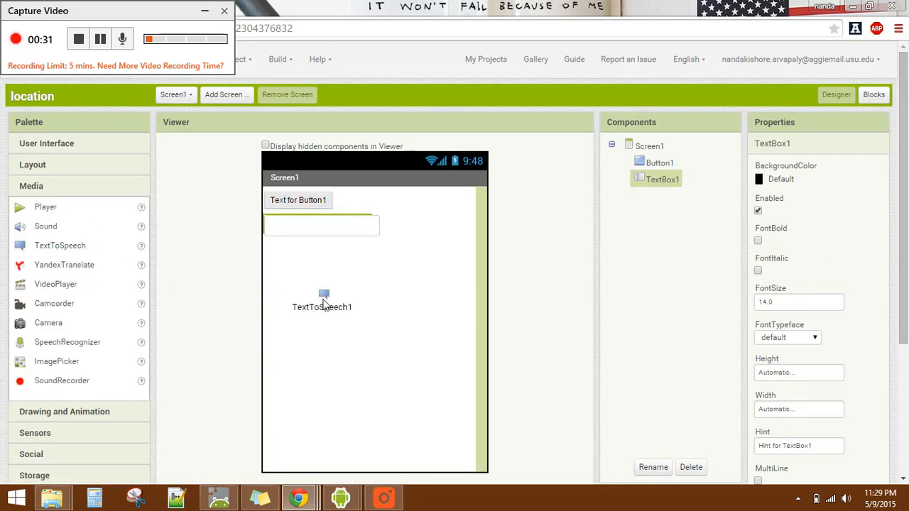
click(298, 199)
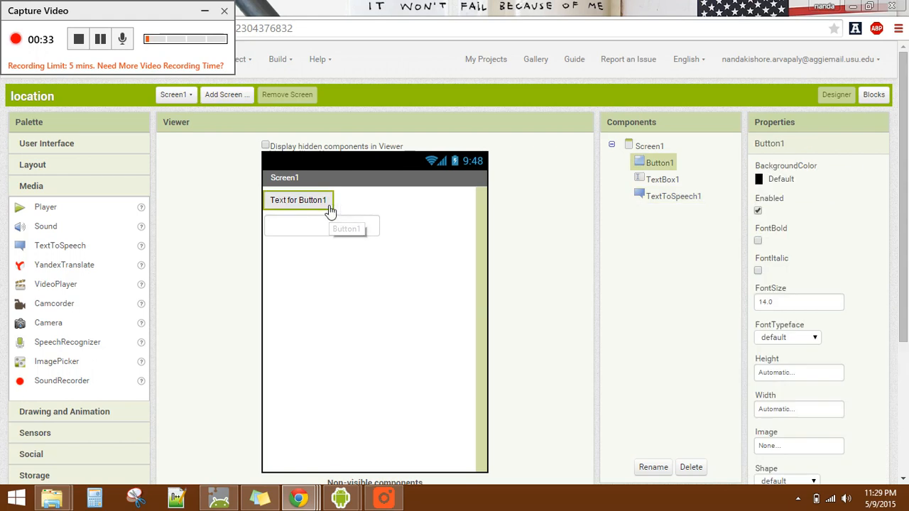
scroll(654, 332, down, 3)
scroll(659, 325, up, 3)
scroll(658, 324, down, 3)
scroll(732, 298, down, 3)
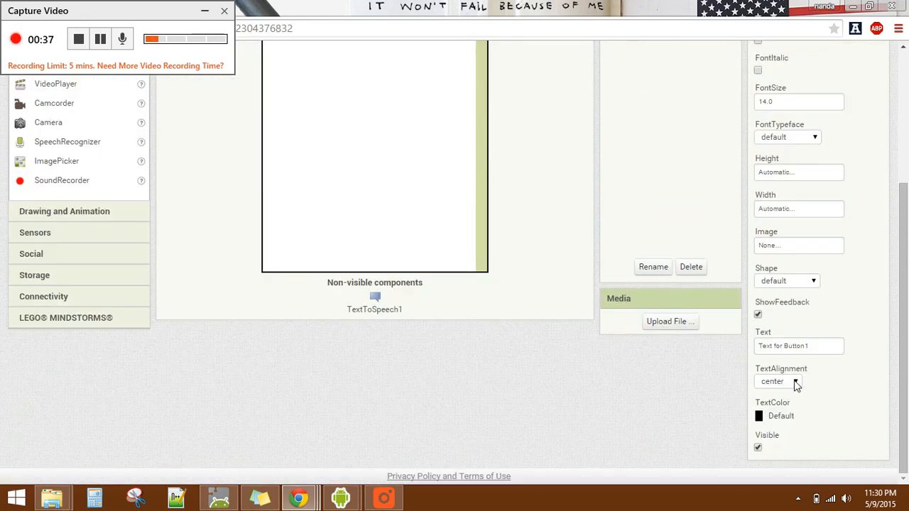
Change Button1's Text property to 'Spell', then select TextBox1.
double_click(795, 346)
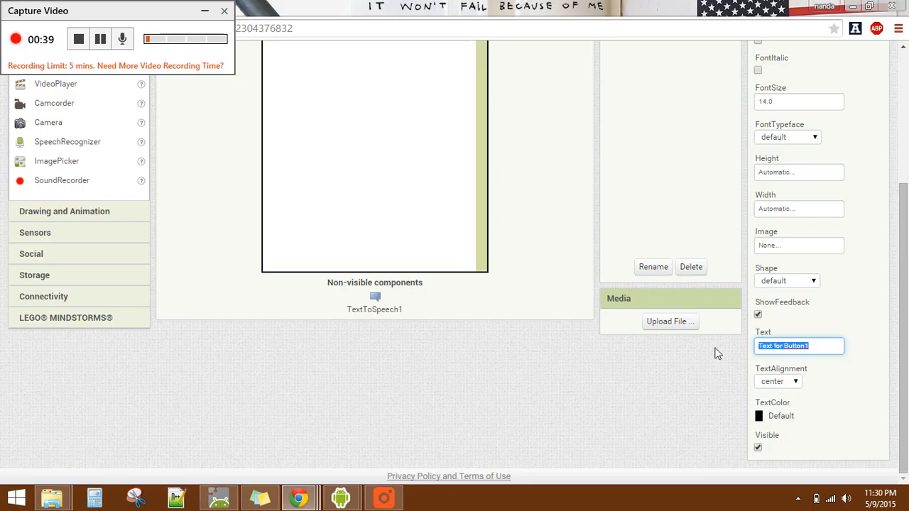
text(Spell)
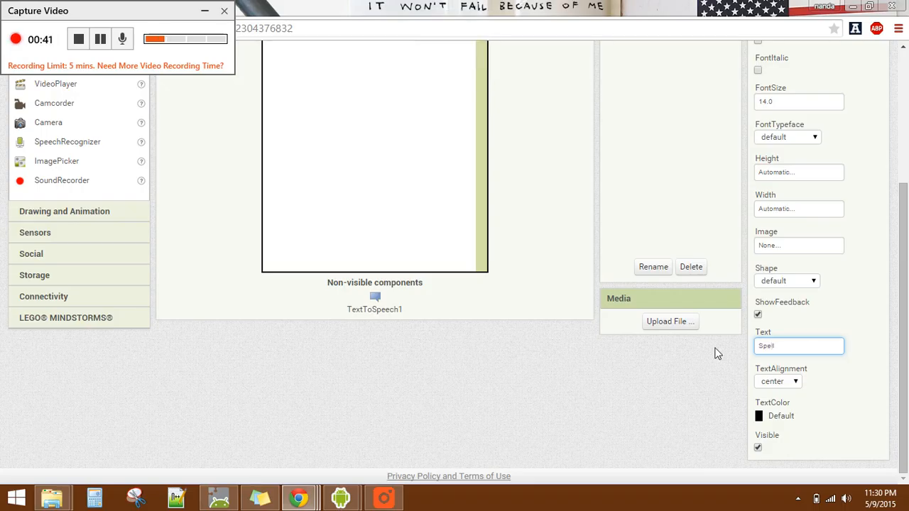
click(604, 355)
scroll(604, 355, up, 3)
click(662, 90)
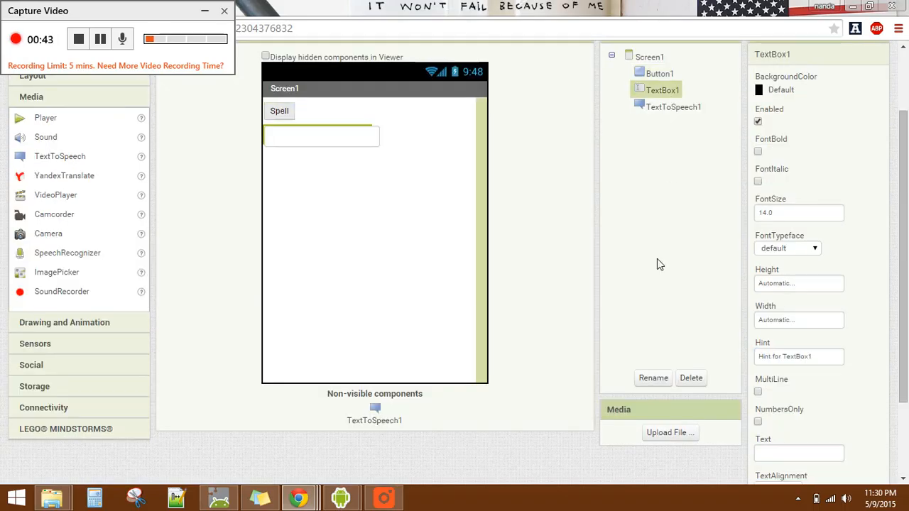
scroll(689, 95, up, 2)
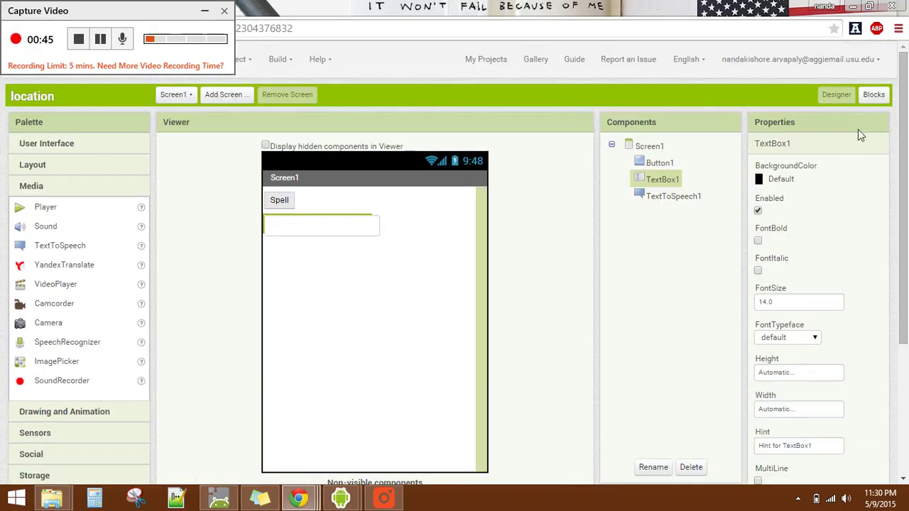
In the Blocks editor, place a Button1.Click handler containing call TextToSpeech1.Speak.
click(877, 96)
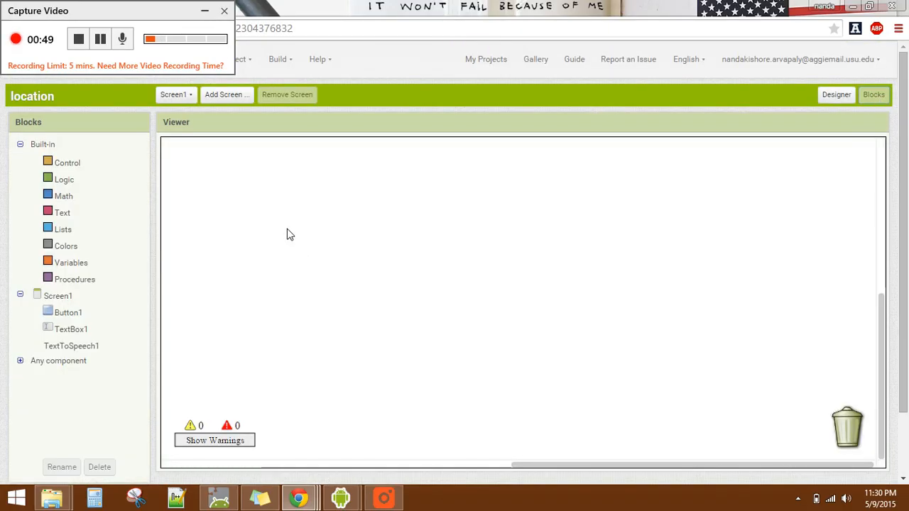
click(68, 312)
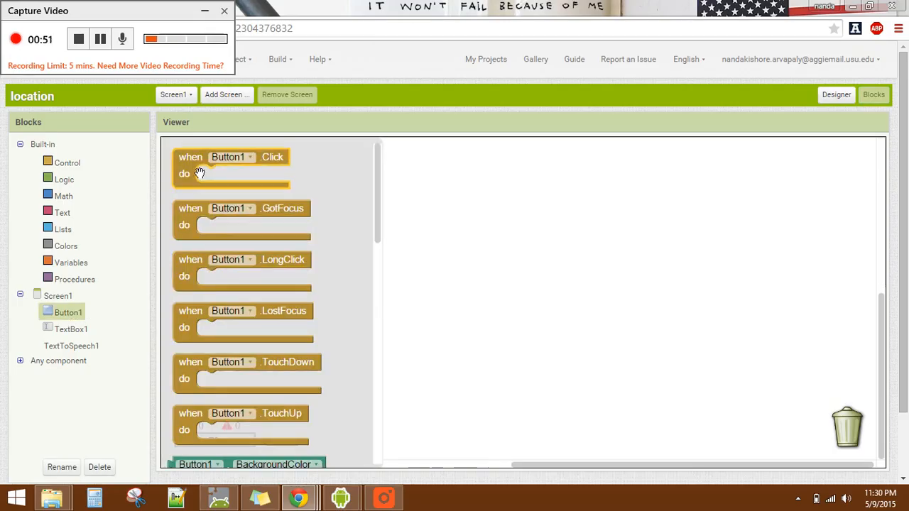
drag(210, 159, 294, 176)
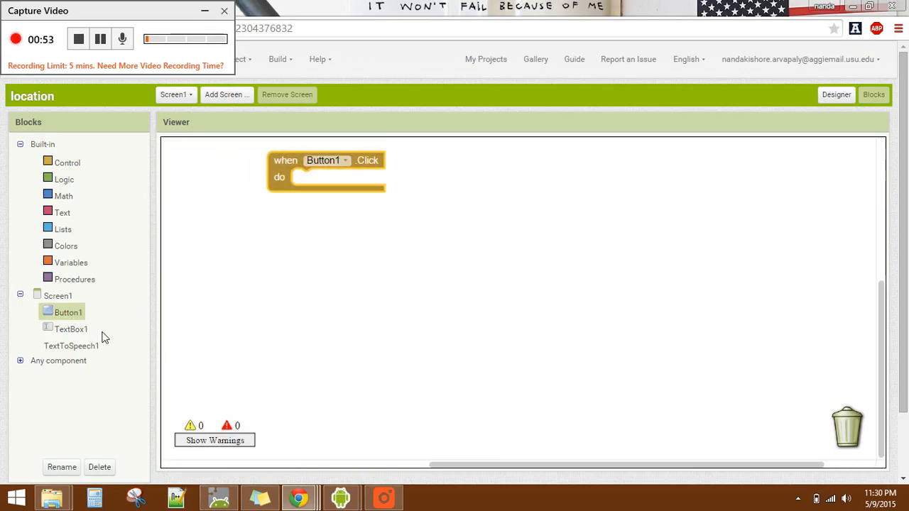
click(71, 346)
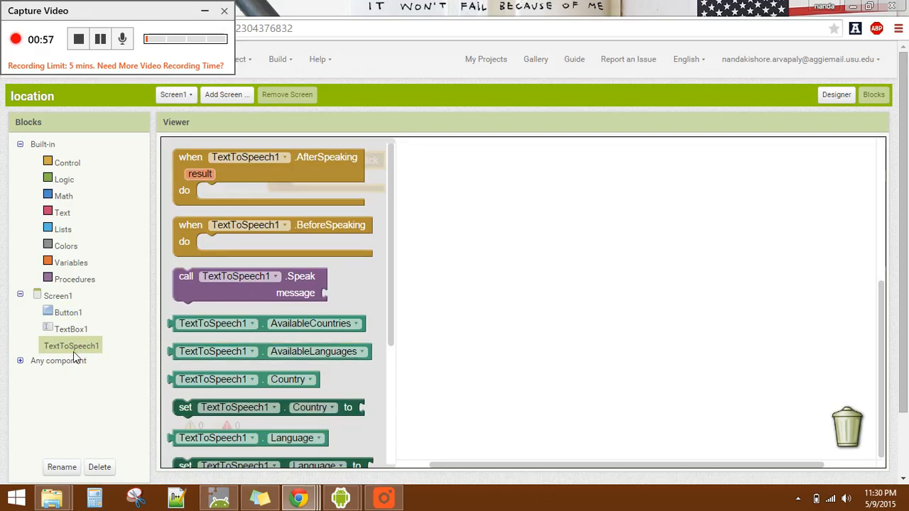
scroll(234, 355, down, 3)
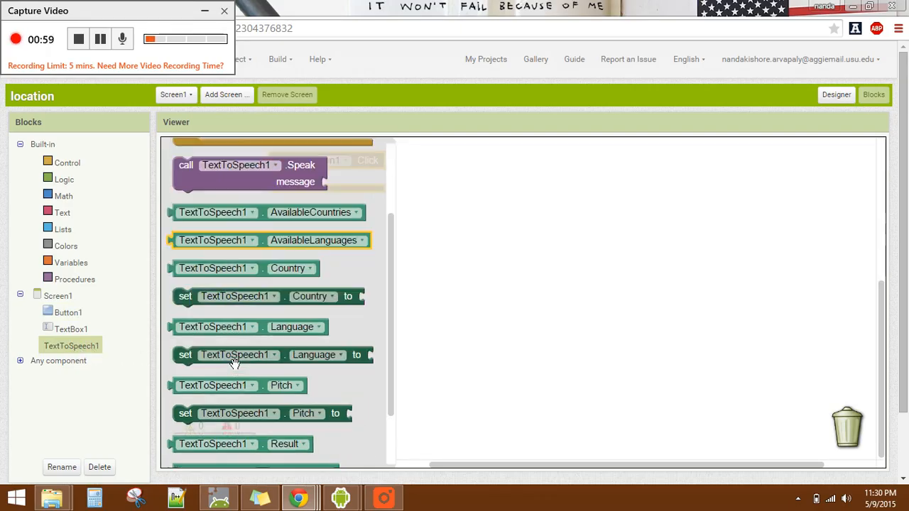
scroll(234, 365, down, 3)
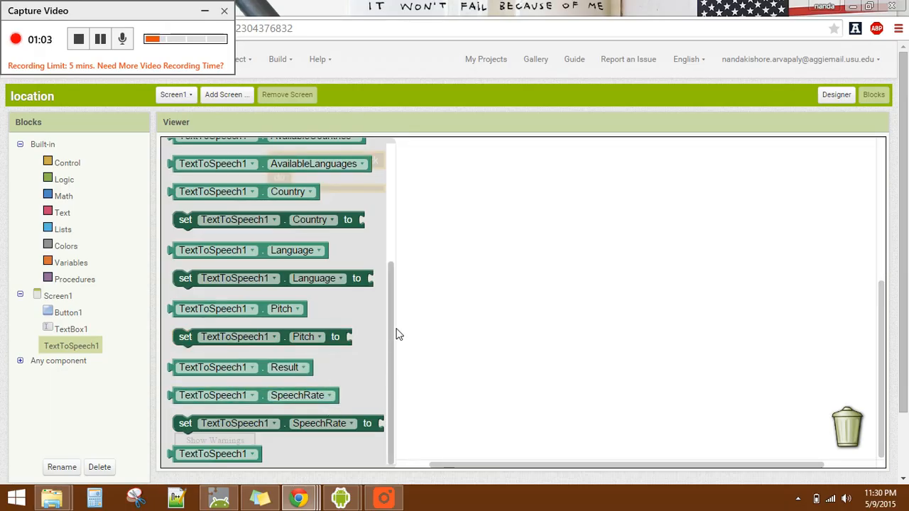
drag(389, 330, 390, 252)
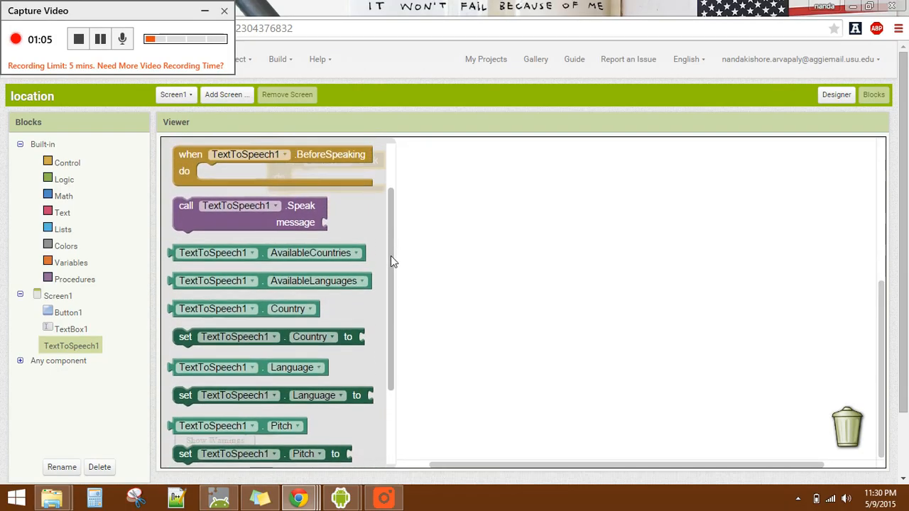
drag(298, 220, 438, 193)
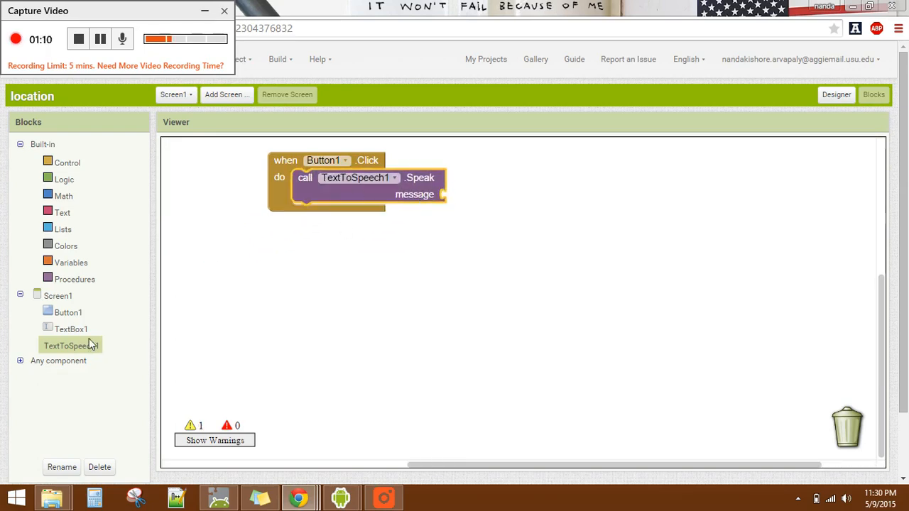
Plug TextBox1.Text into the Speak message socket and tidy the block group.
click(70, 329)
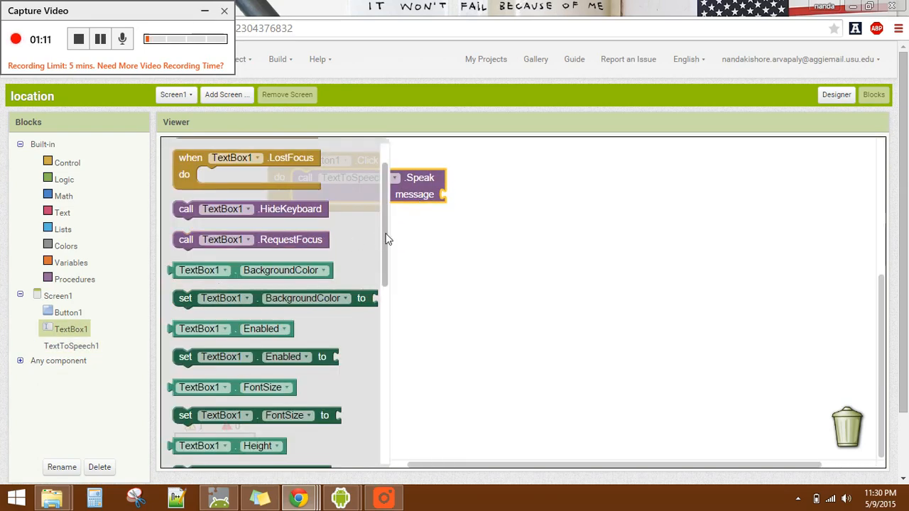
scroll(389, 248, down, 1)
drag(388, 248, 379, 375)
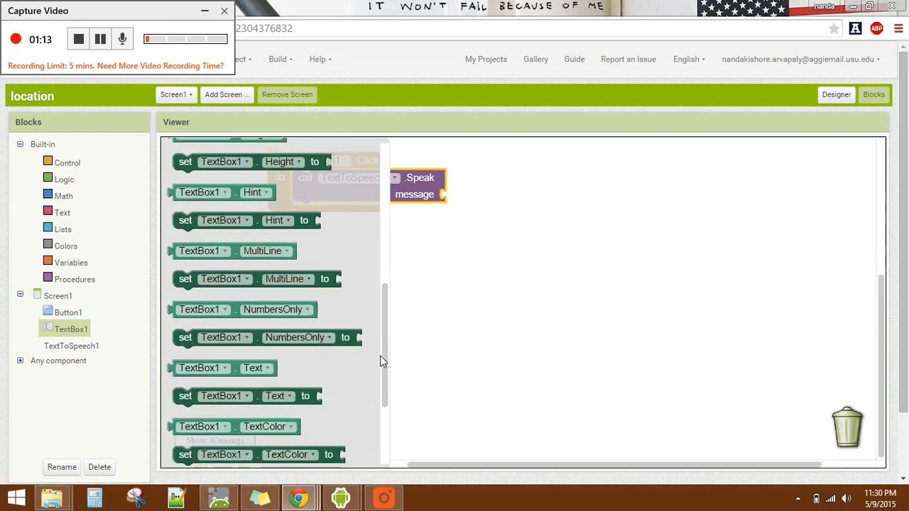
mouse_move(221, 312)
mouse_down()
mouse_move(336, 282)
mouse_move(525, 196)
mouse_up()
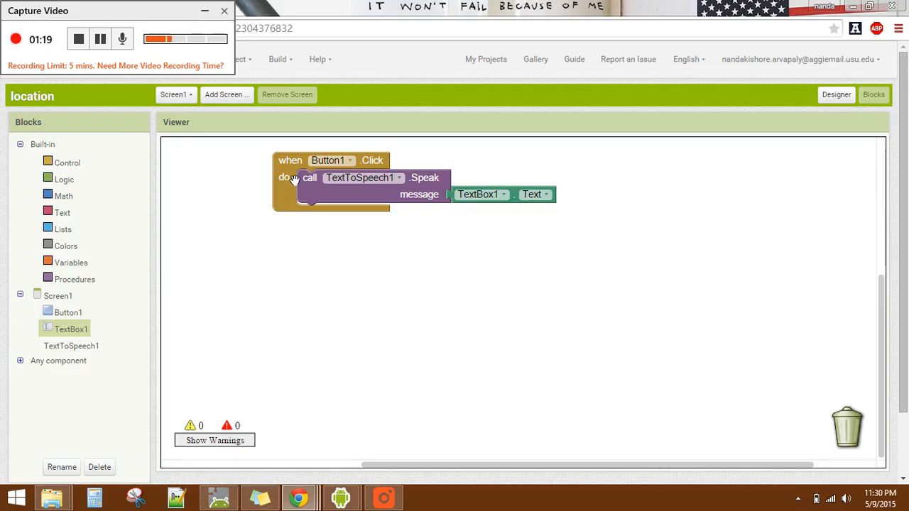
drag(293, 178, 256, 211)
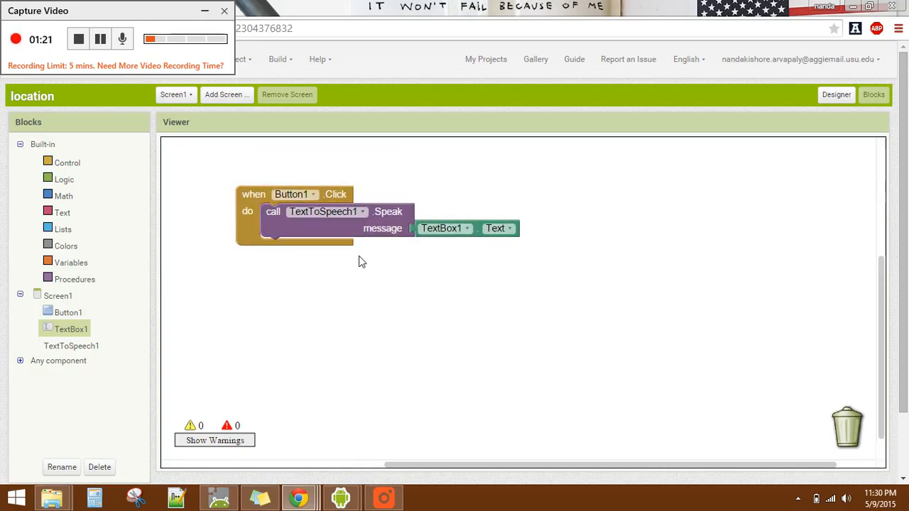
mouse_move(340, 498)
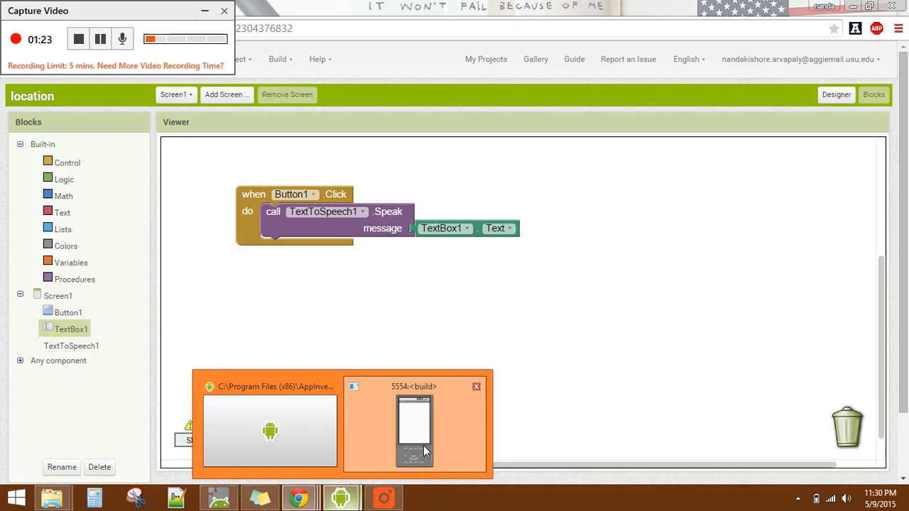
In the emulator, enter Hello in the text box and have Spell speak it.
click(415, 429)
click(688, 157)
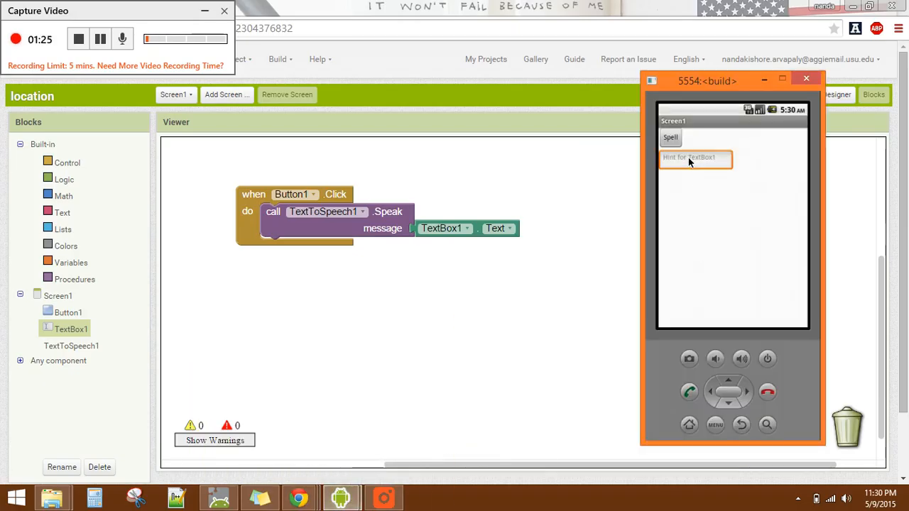
text(He)
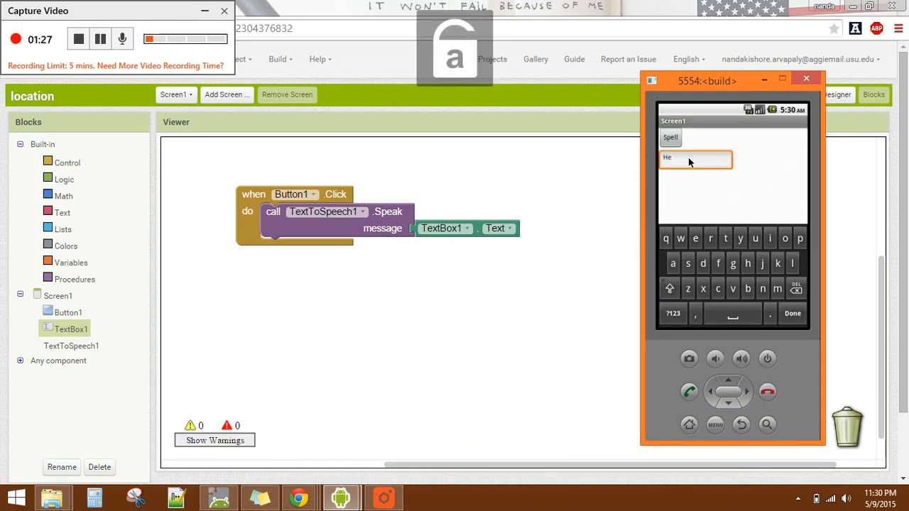
text(lo)
click(670, 137)
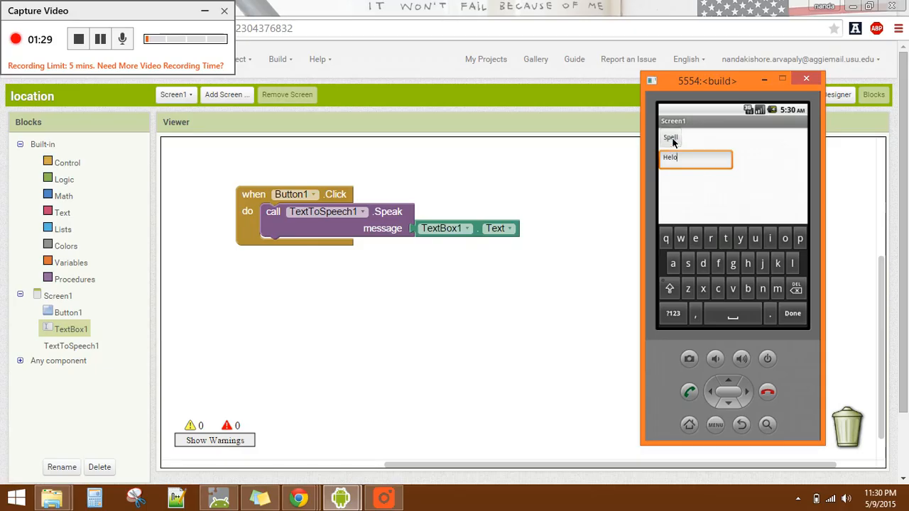
click(673, 161)
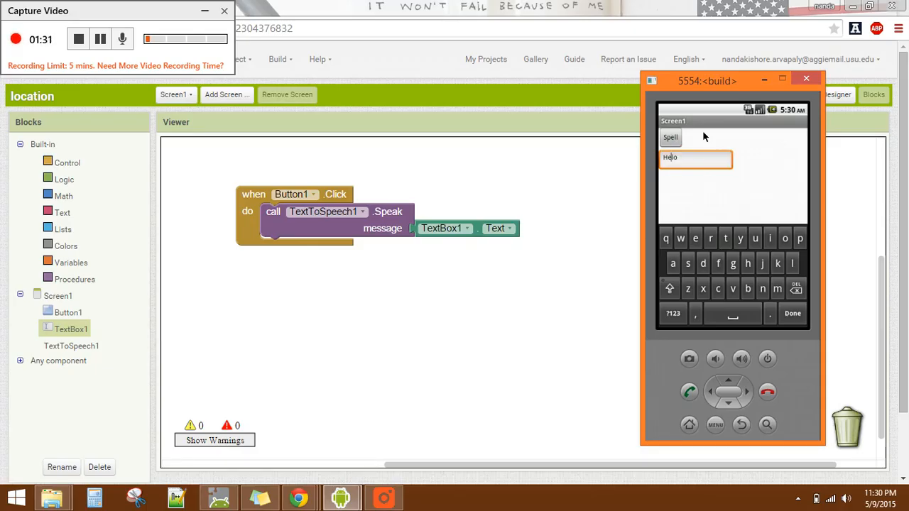
text(l)
Replace the text with 'united state of america', have Spell speak it, then minimise the emulator.
click(686, 162)
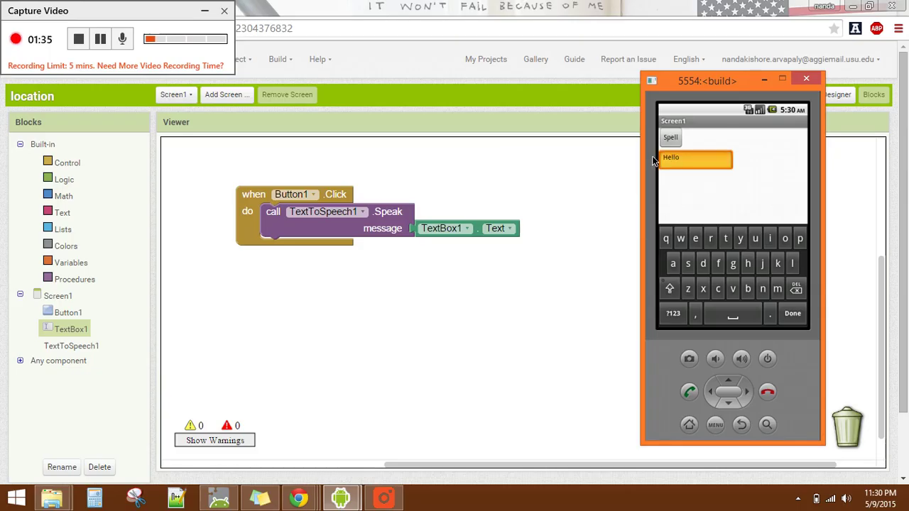
click(687, 163)
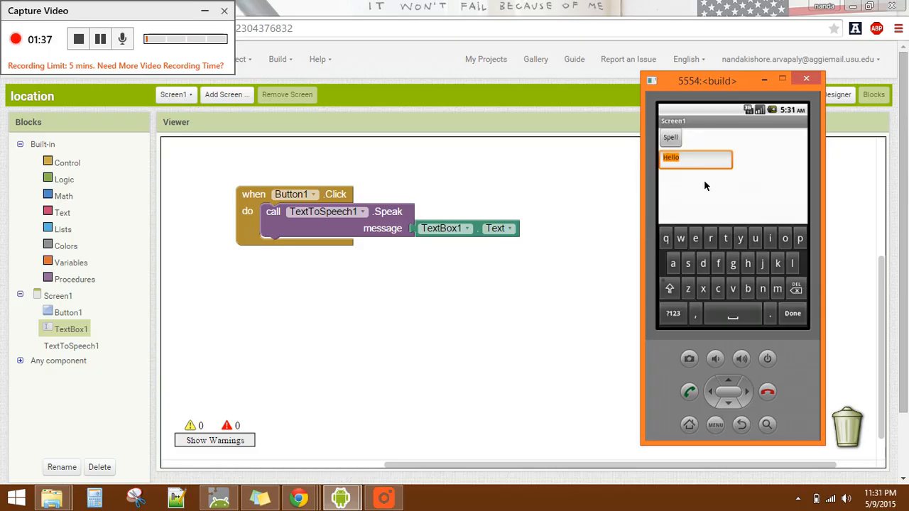
text(U)
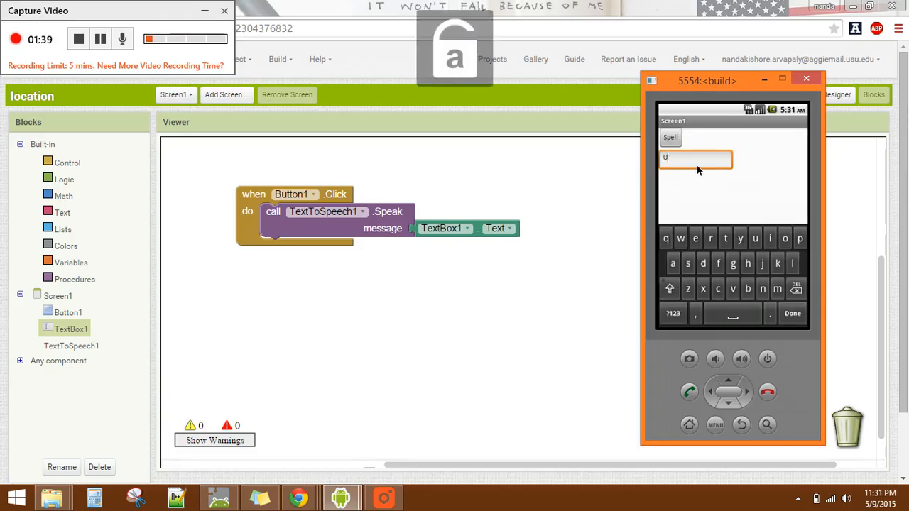
text(nited state o)
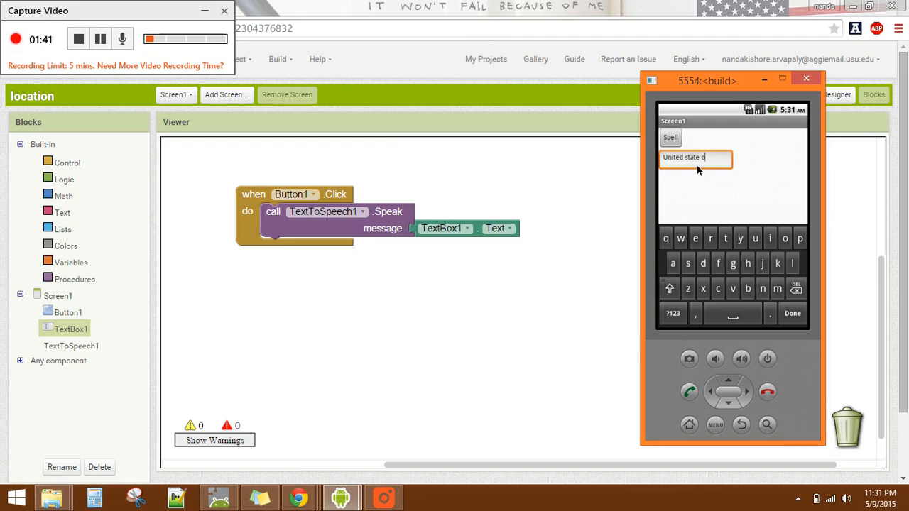
text(f america)
click(672, 139)
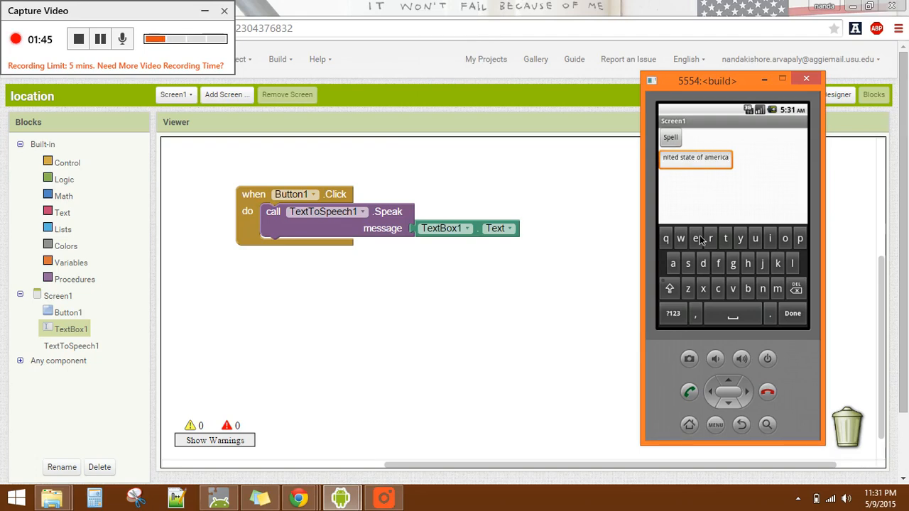
click(425, 284)
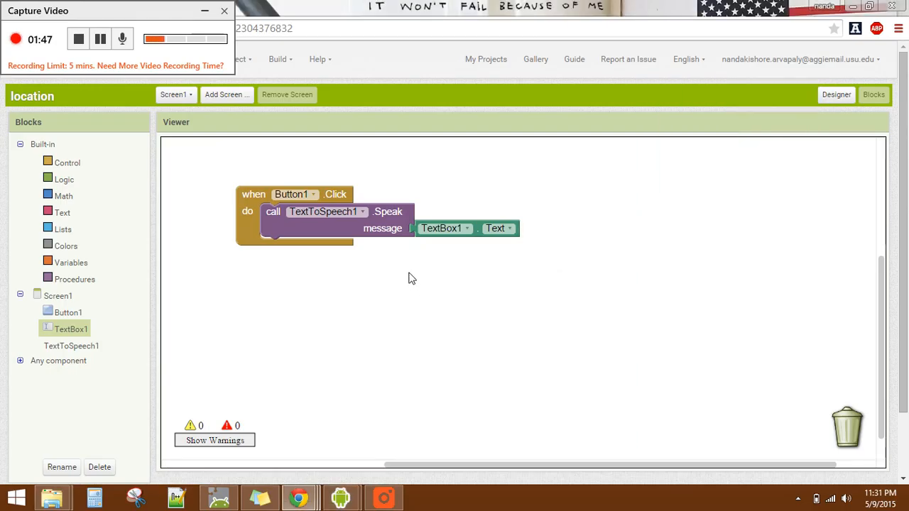
Insert a set TextToSpeech1.Pitch block first in the Button1.Click handler.
click(71, 346)
click(353, 337)
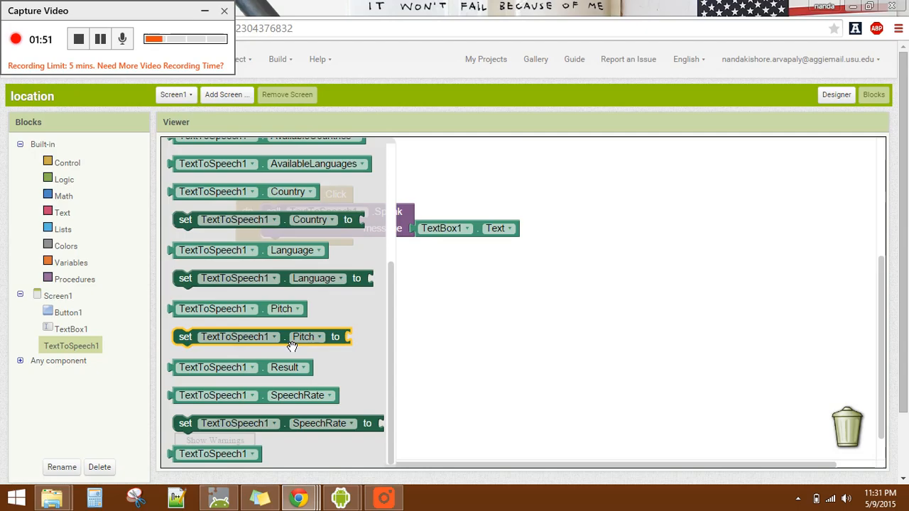
drag(288, 339, 377, 217)
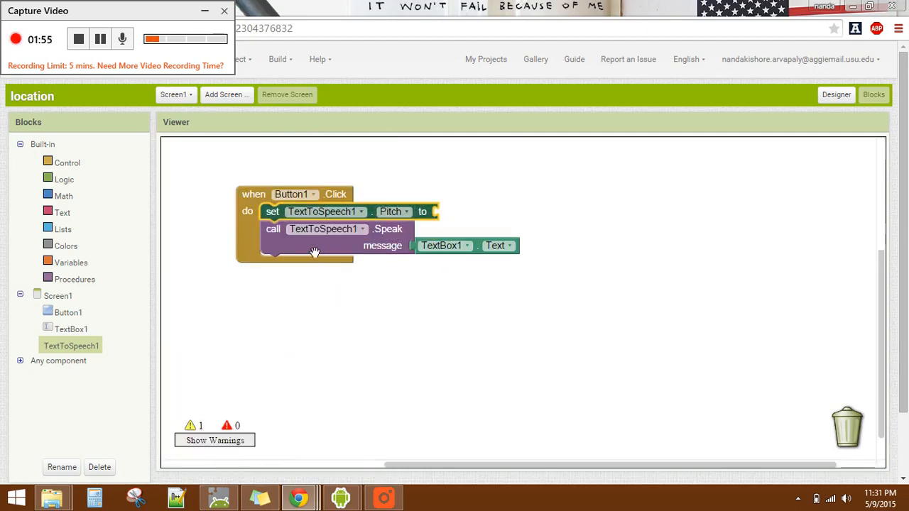
click(328, 250)
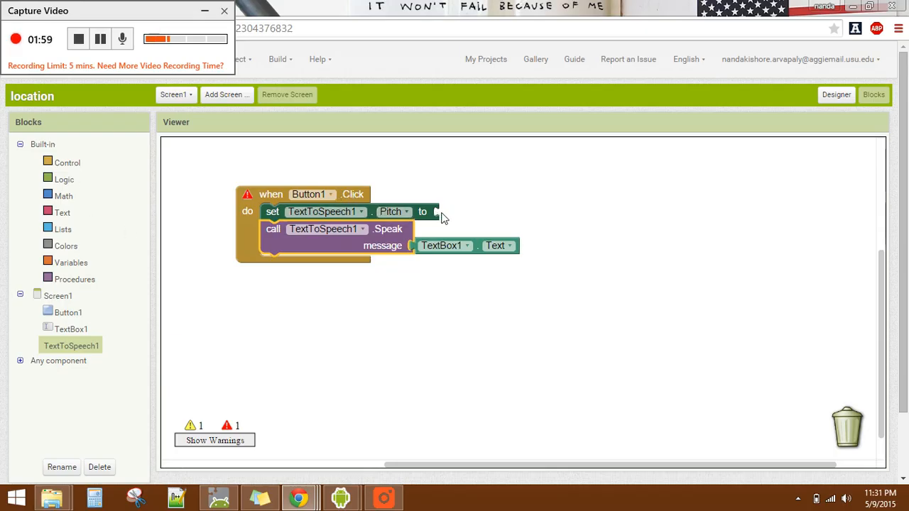
Attach a text block containing '1' to the Pitch socket.
click(62, 212)
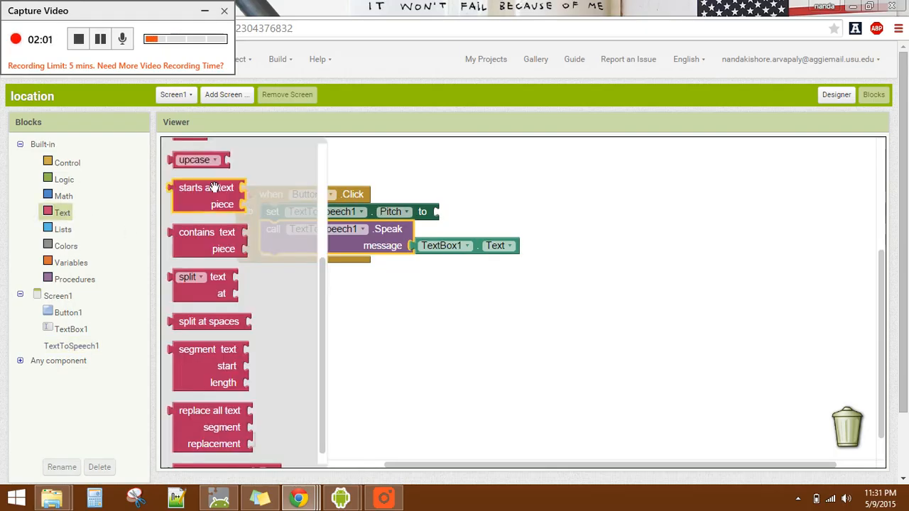
scroll(213, 187, up, 3)
mouse_move(195, 186)
mouse_down()
mouse_move(455, 196)
mouse_move(473, 224)
mouse_up()
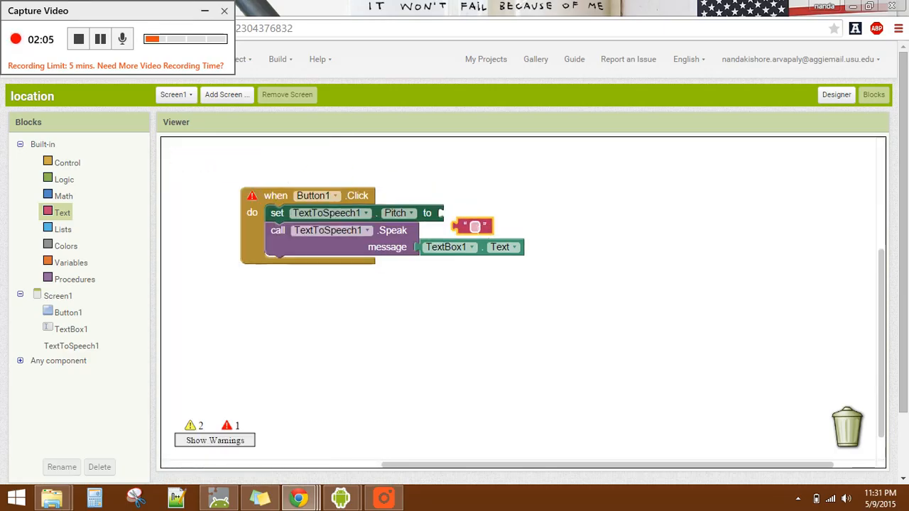
click(474, 225)
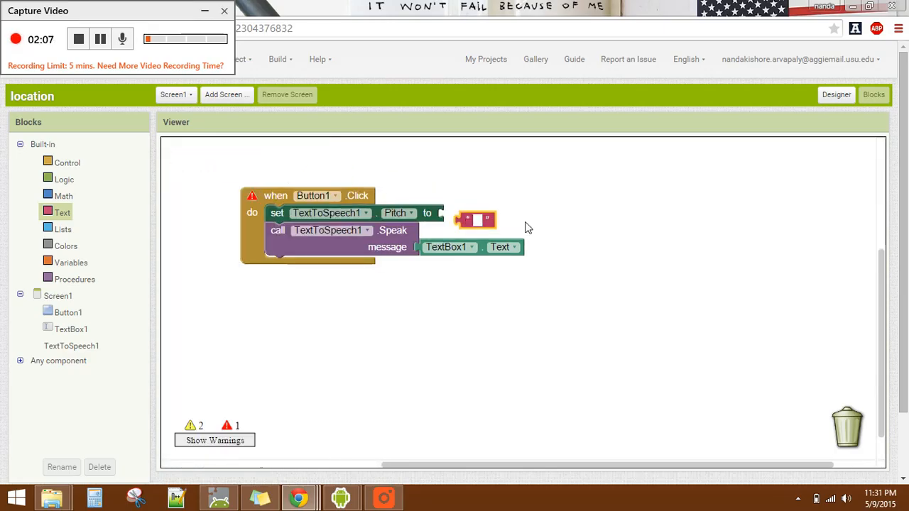
text(1)
drag(468, 220, 453, 213)
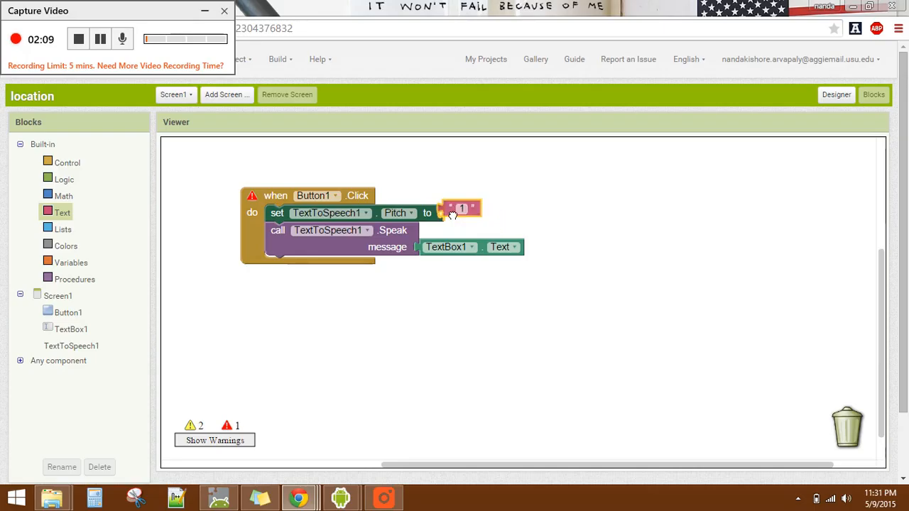
Change the Pitch value to 2 and try Spell in the emulator.
click(453, 213)
mouse_move(340, 498)
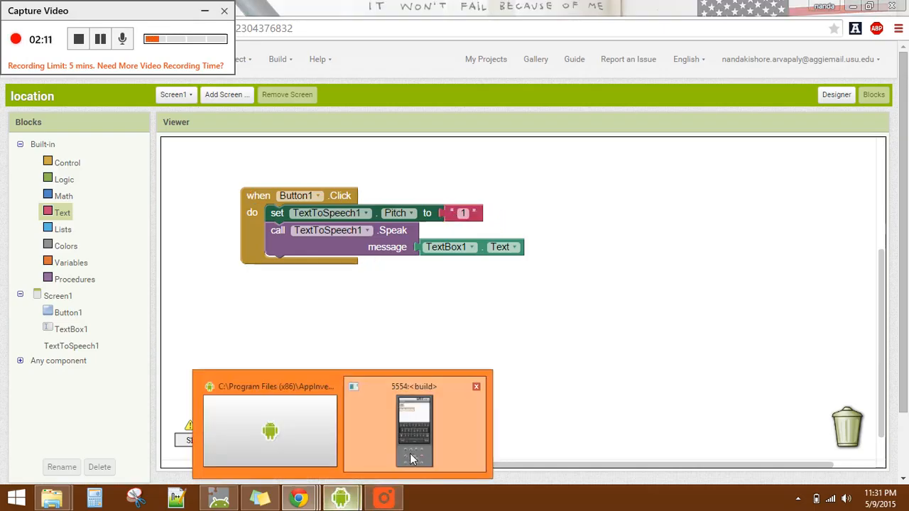
click(414, 429)
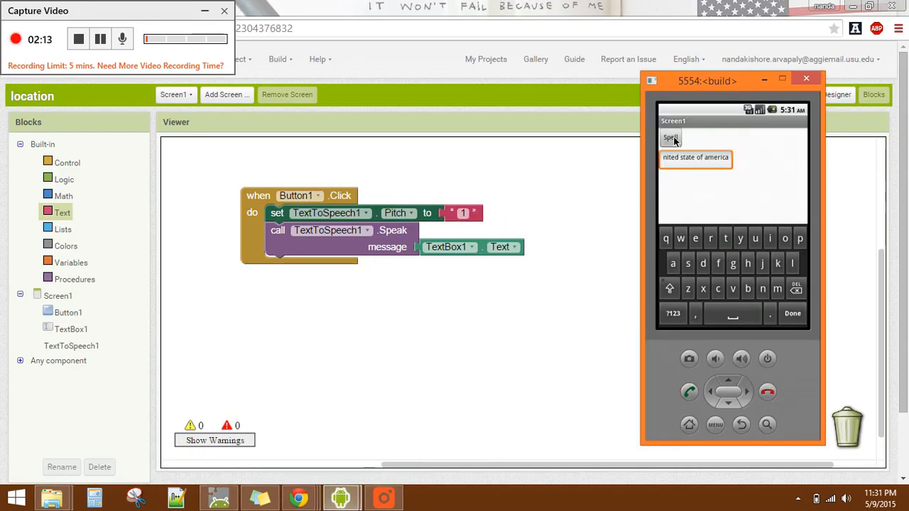
click(463, 213)
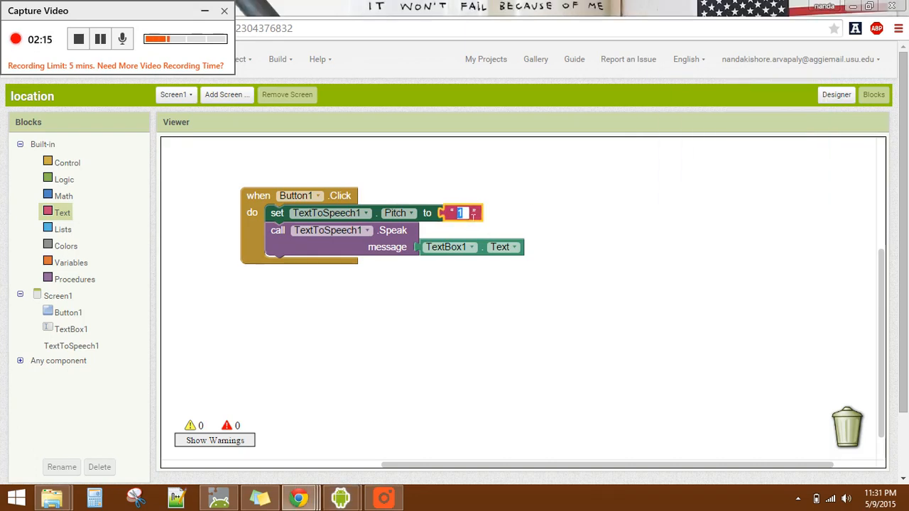
text(2)
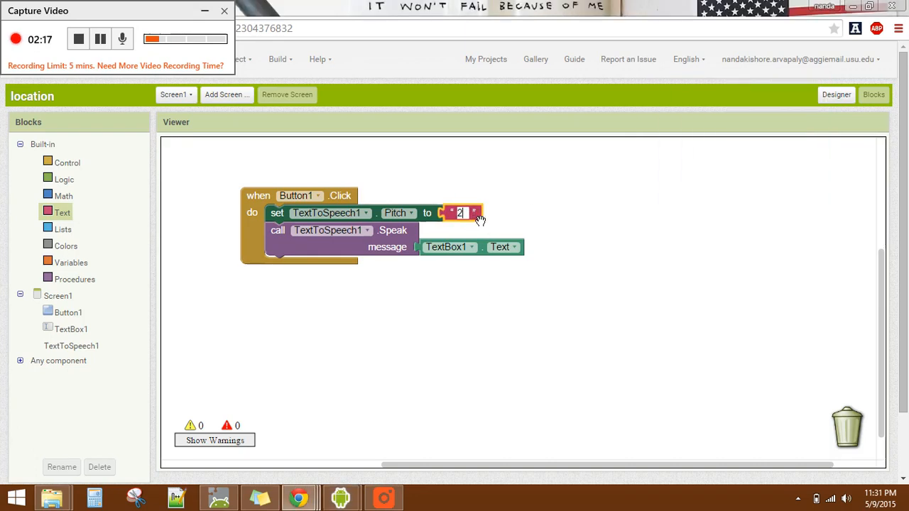
click(483, 302)
click(341, 497)
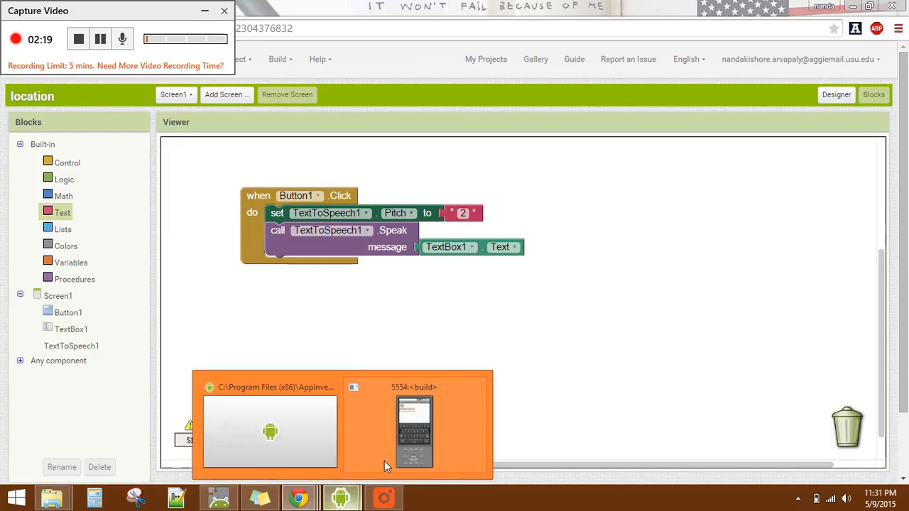
click(412, 426)
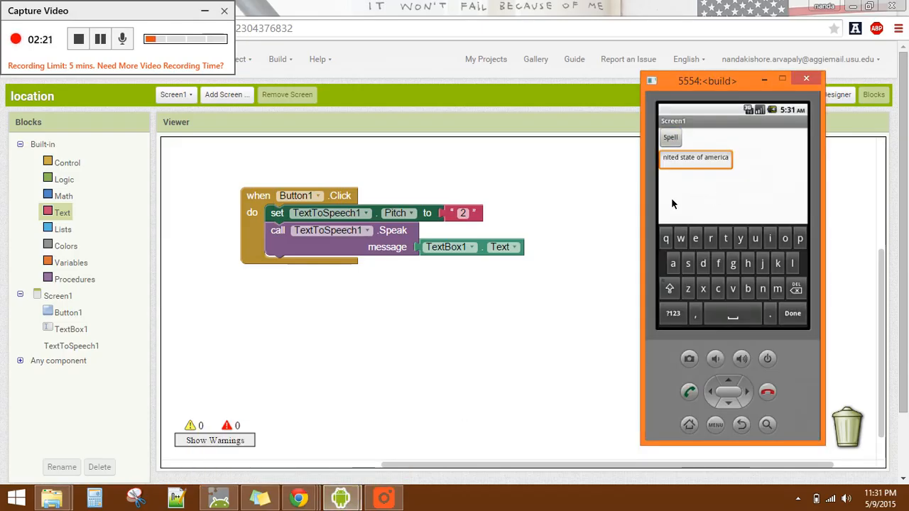
Try Pitch 0 in the emulator, then set the Pitch value back to 1.
click(506, 224)
double_click(463, 213)
text(0)
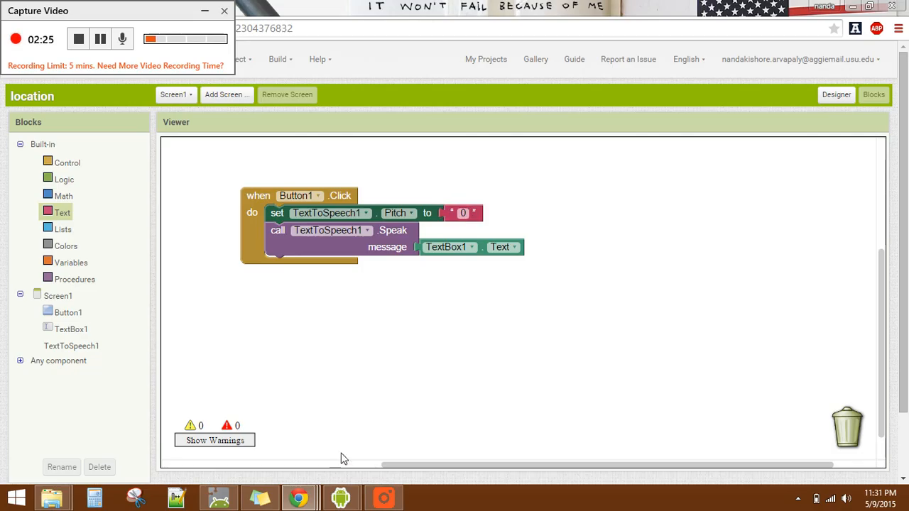
click(339, 498)
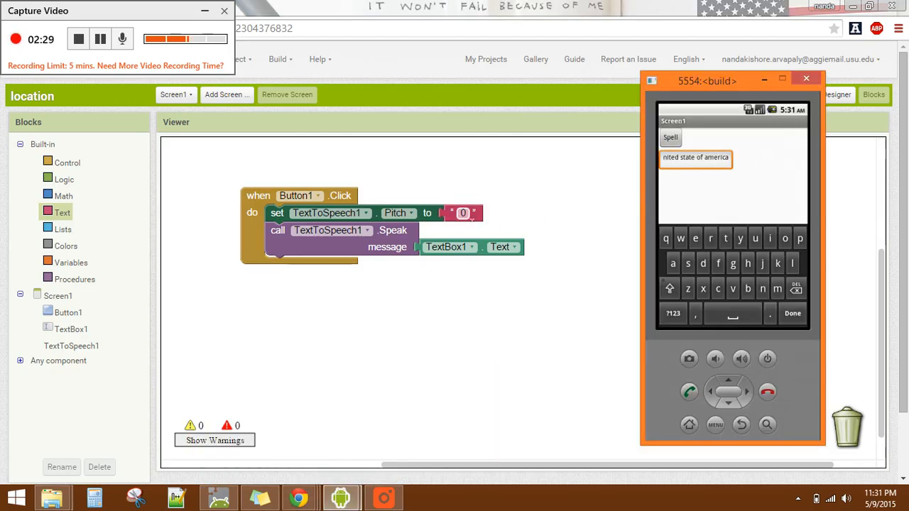
double_click(463, 213)
text(1)
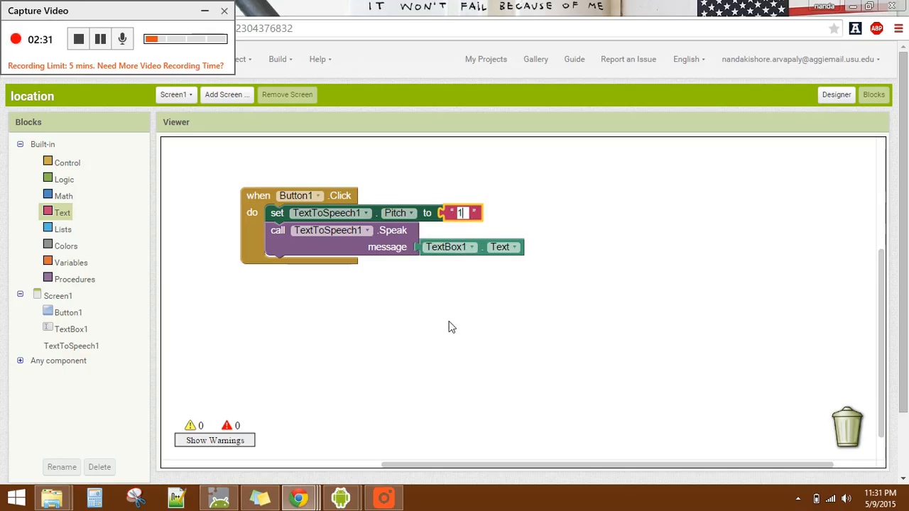
click(451, 327)
Insert a set TextToSpeech1.SpeechRate block below the Pitch setter.
click(71, 346)
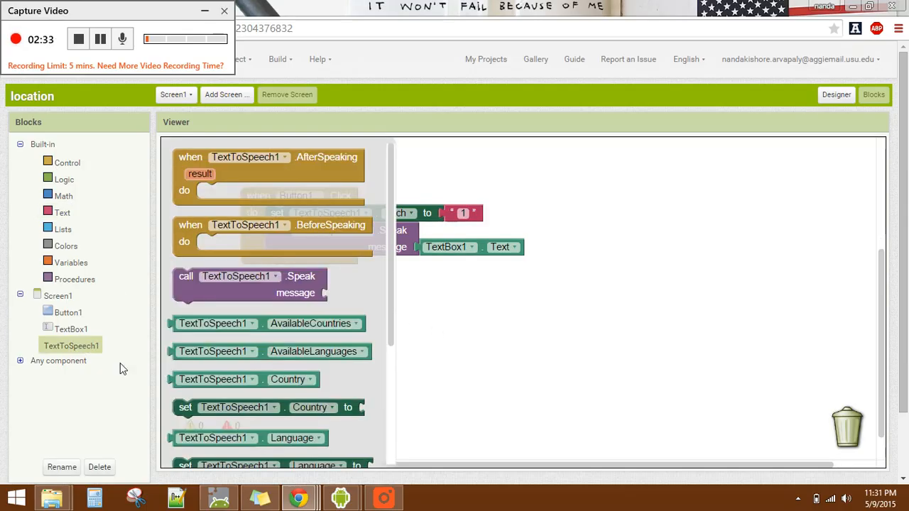
drag(390, 213, 390, 398)
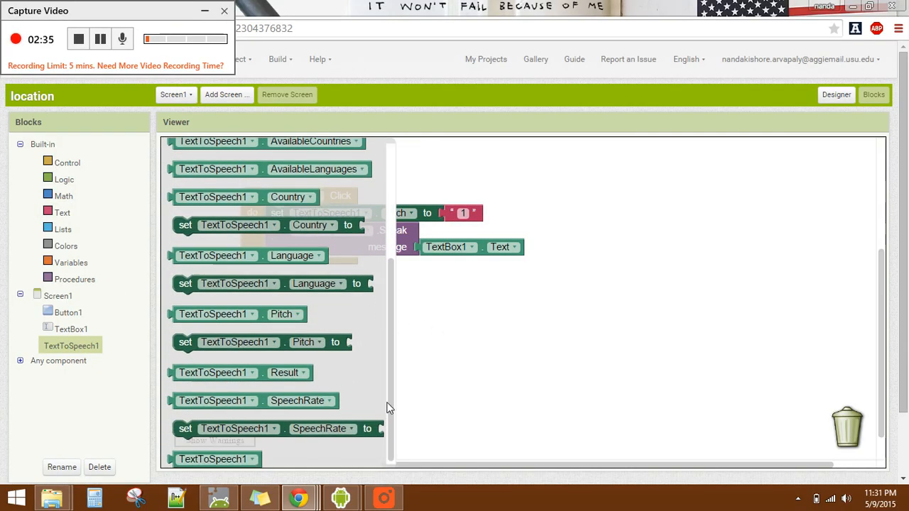
drag(284, 424, 382, 234)
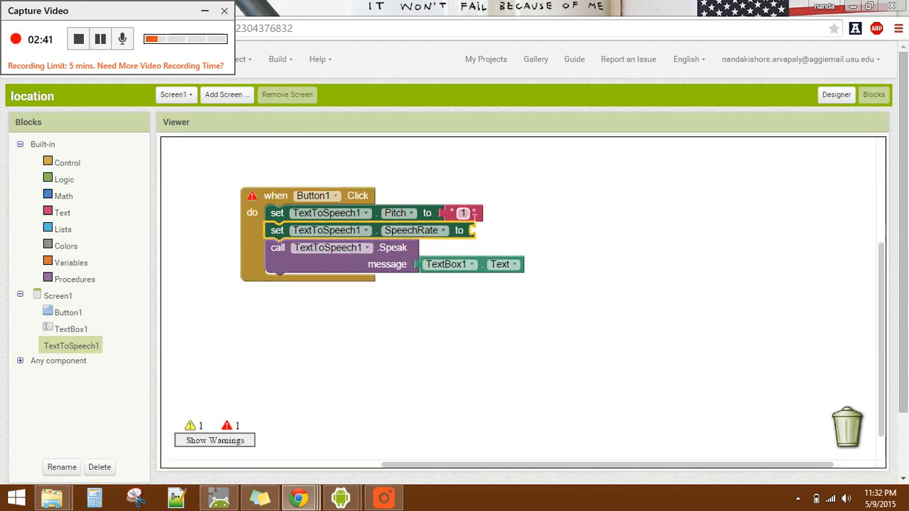
click(478, 213)
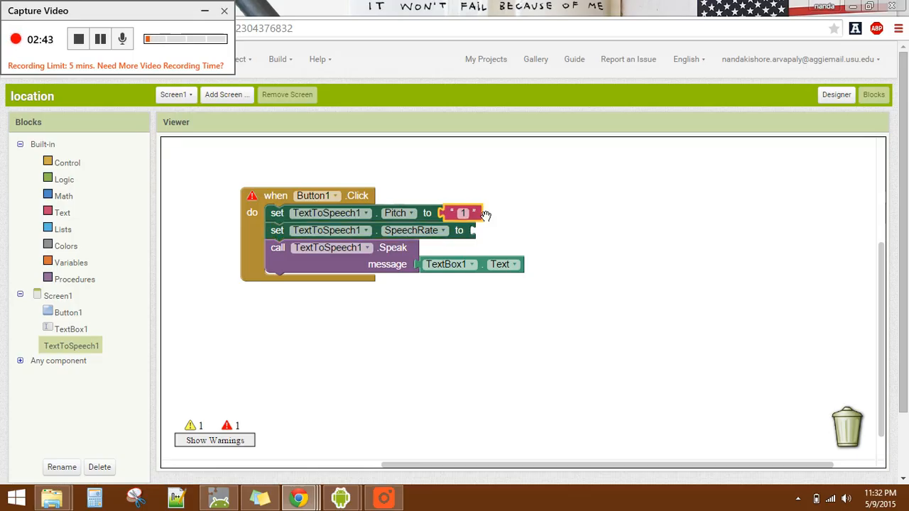
Copy the '1' text block into the SpeechRate socket and start editing it to 2.
key(ctrl+c)
key(ctrl+v)
drag(482, 240, 514, 237)
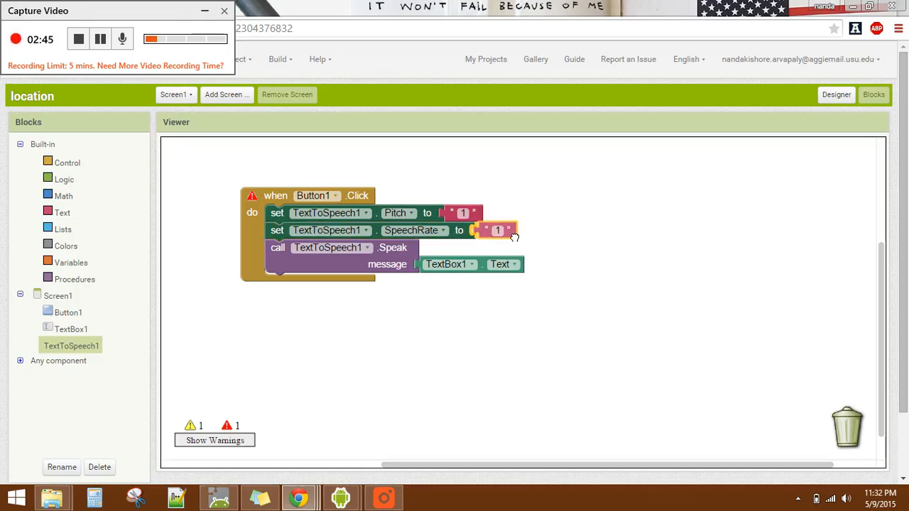
click(497, 230)
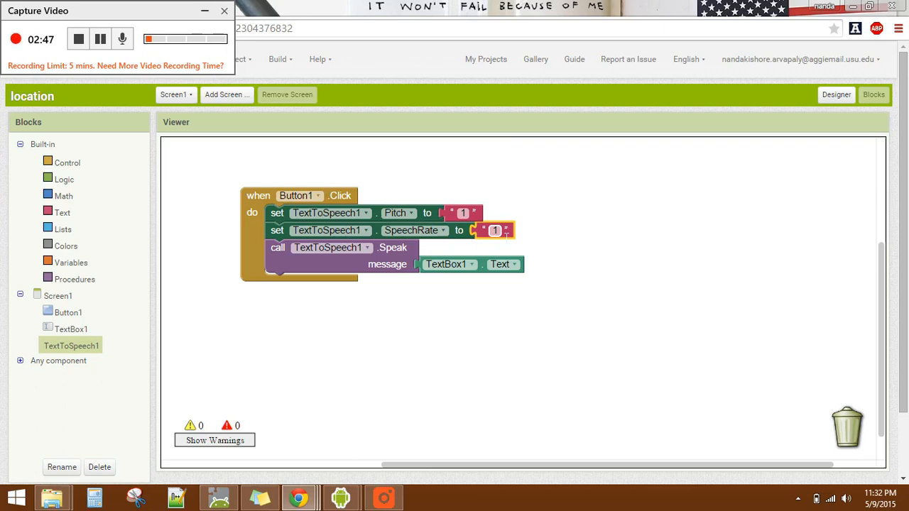
text(2)
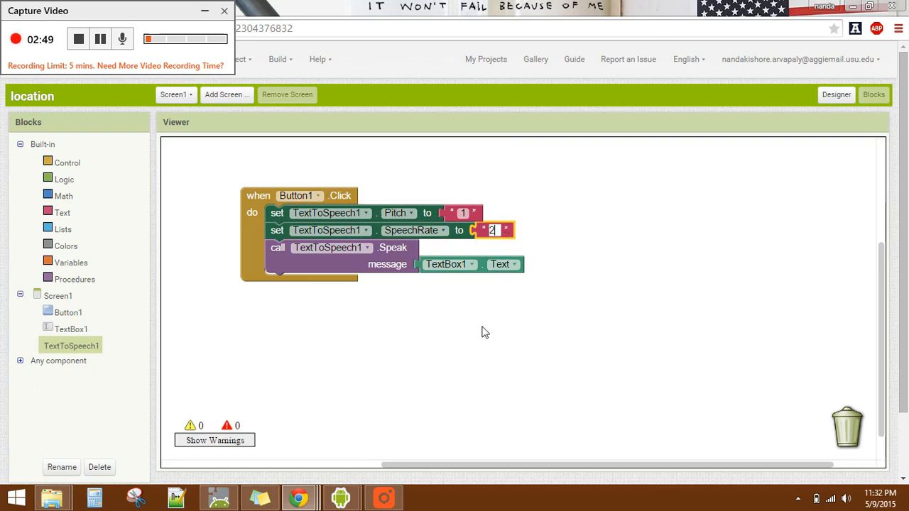
Test Spell in the emulator with SpeechRate 2, then change the value to 0.
click(484, 332)
click(341, 498)
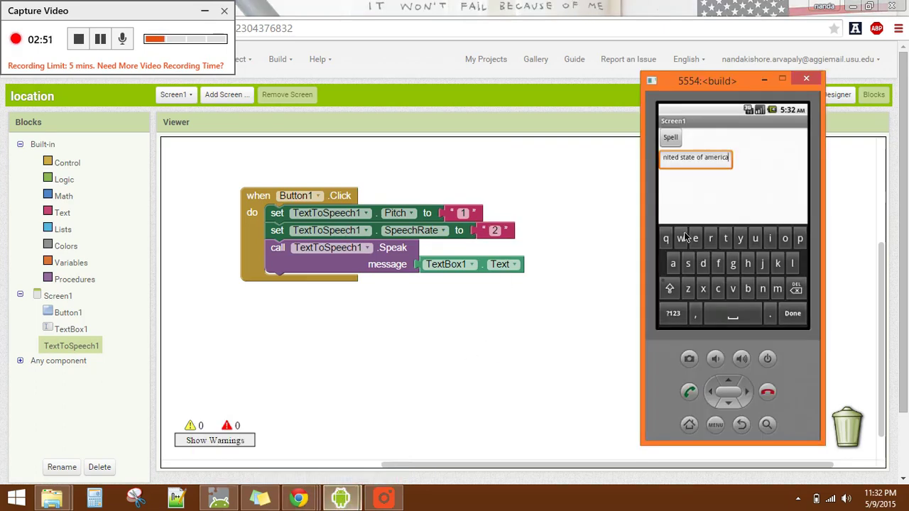
click(670, 138)
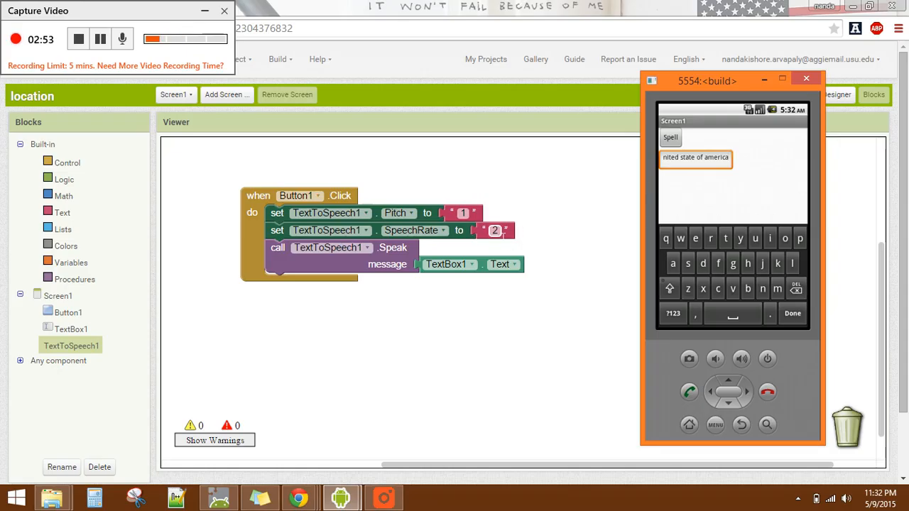
click(495, 231)
text(0)
click(457, 338)
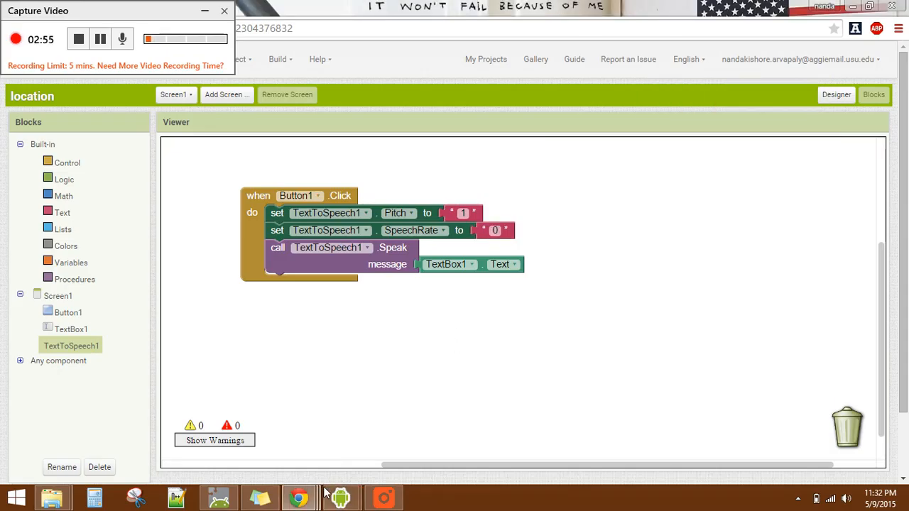
Test SpeechRate 0 in the emulator, then set the value to 1.
click(341, 499)
click(391, 440)
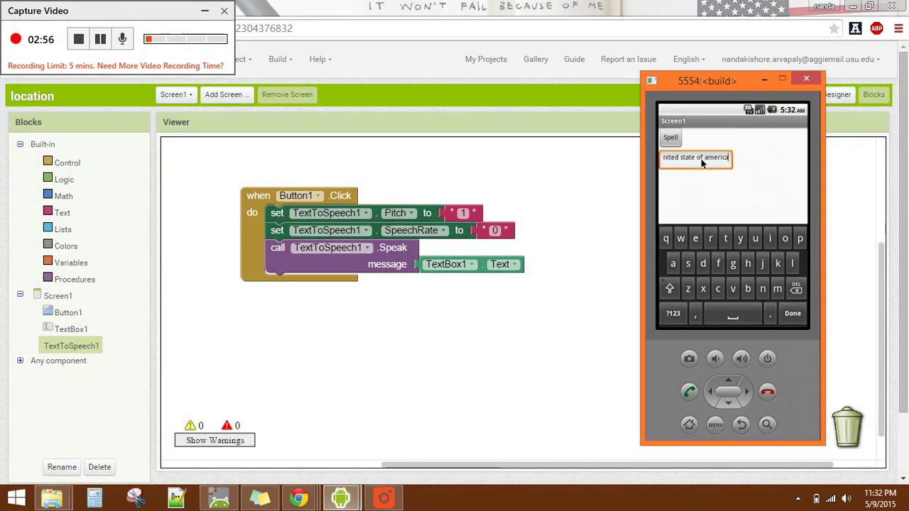
click(671, 138)
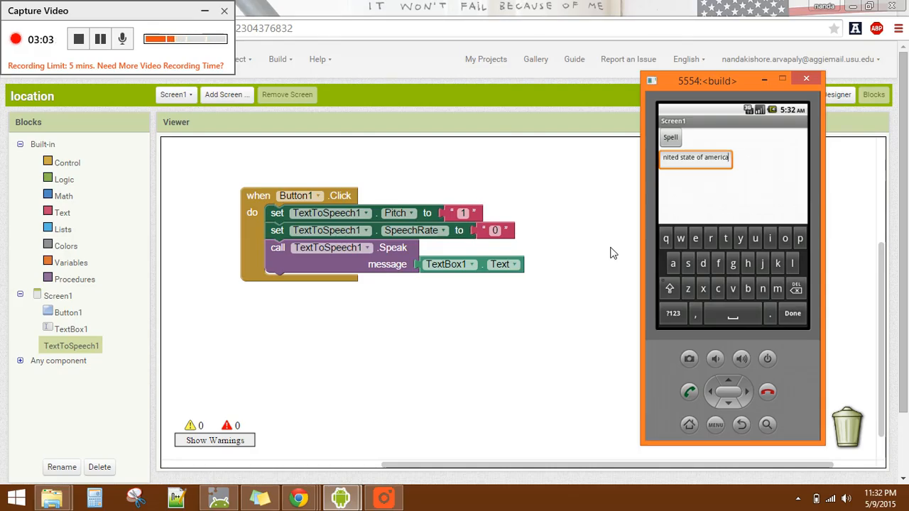
click(493, 230)
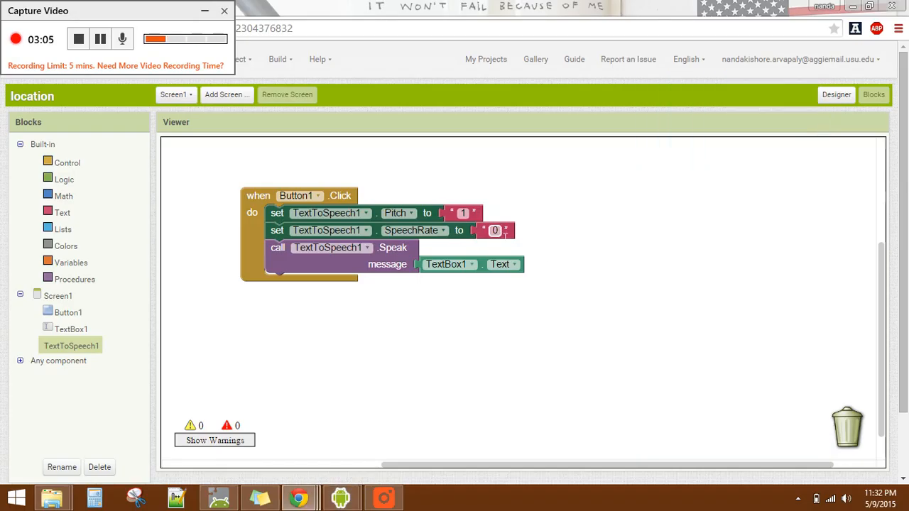
text(1)
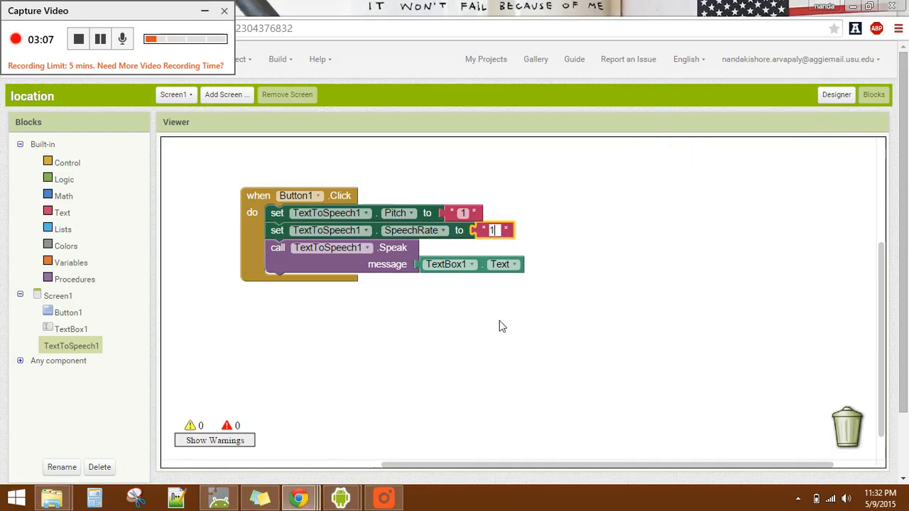
click(499, 320)
Test Spell with SpeechRate 1 and return to the blocks editor.
click(341, 497)
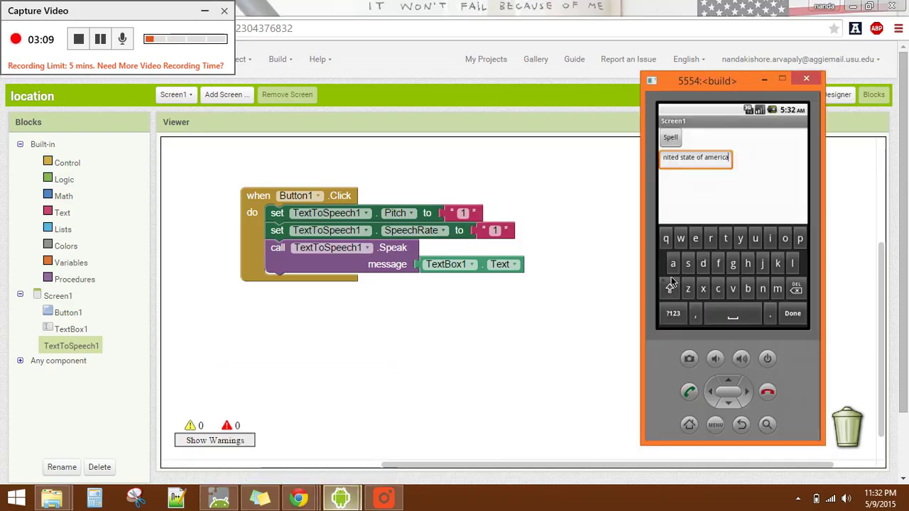
click(671, 137)
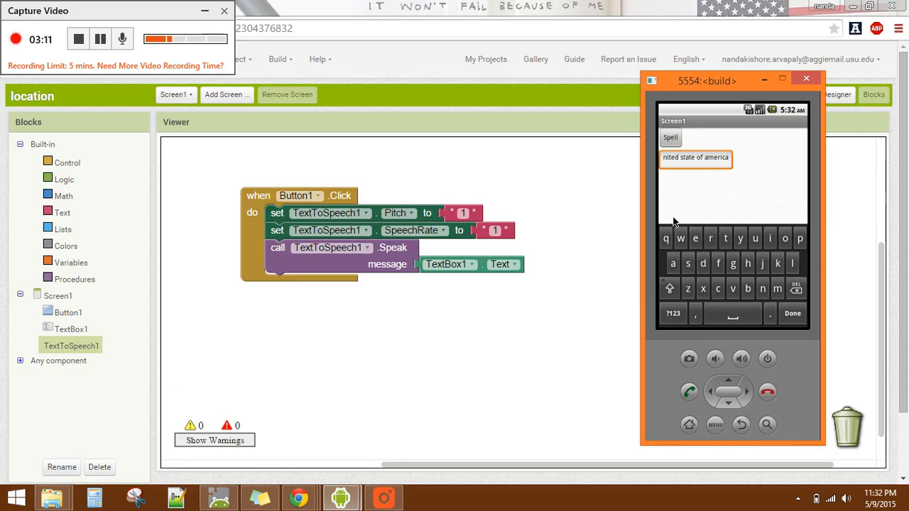
click(458, 333)
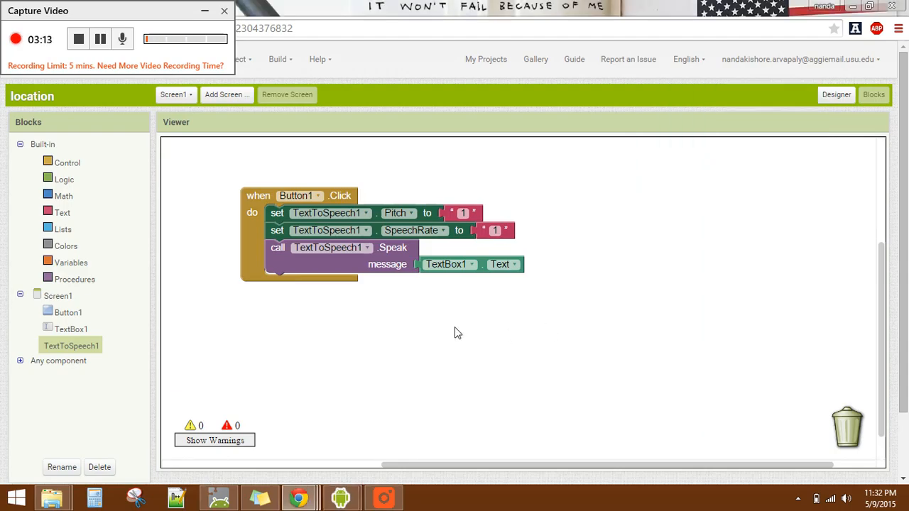